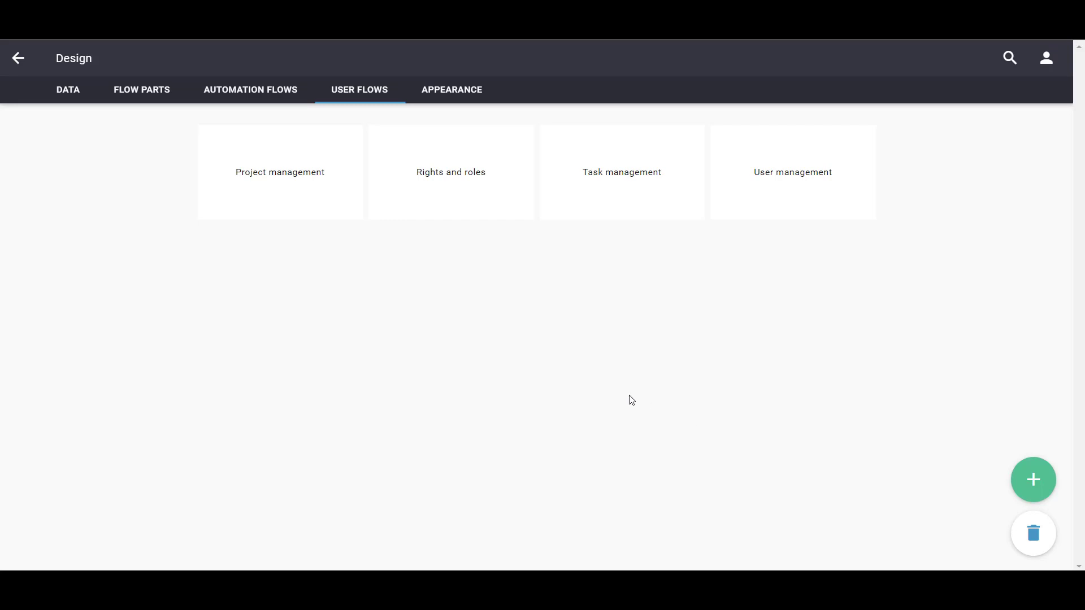
Step: Open the Project management user flow and add a step from the Project overview page with the button text "Report"
left_click(259, 180)
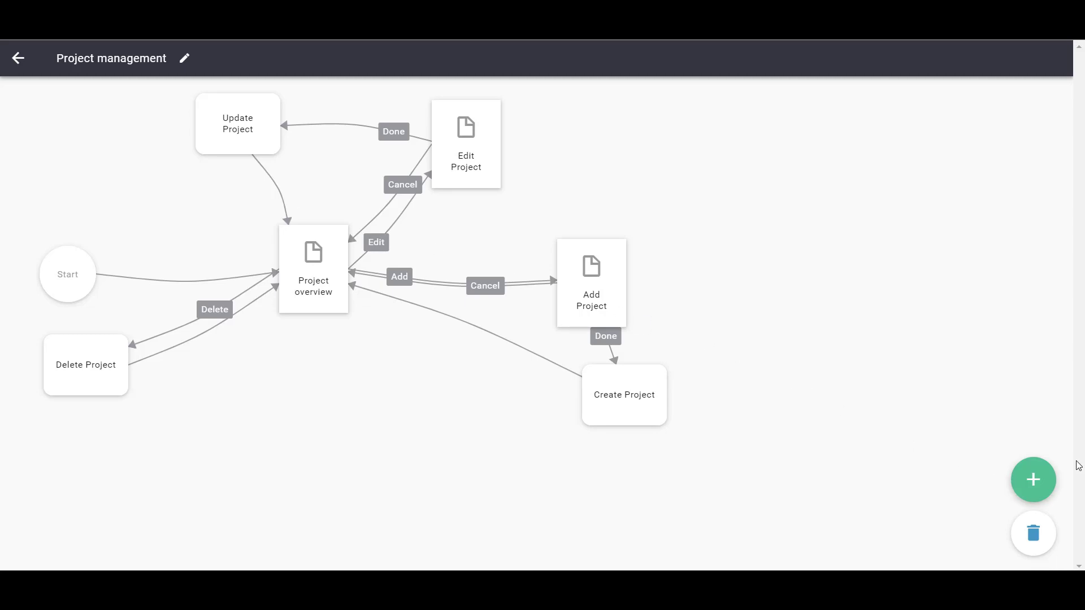
left_click(1038, 478)
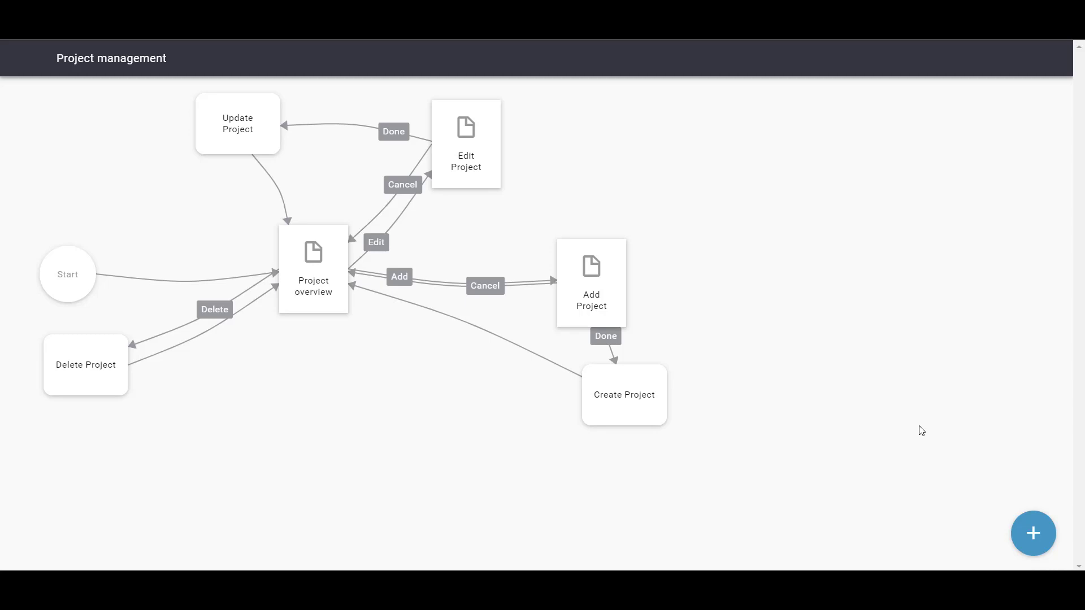
left_click(307, 276)
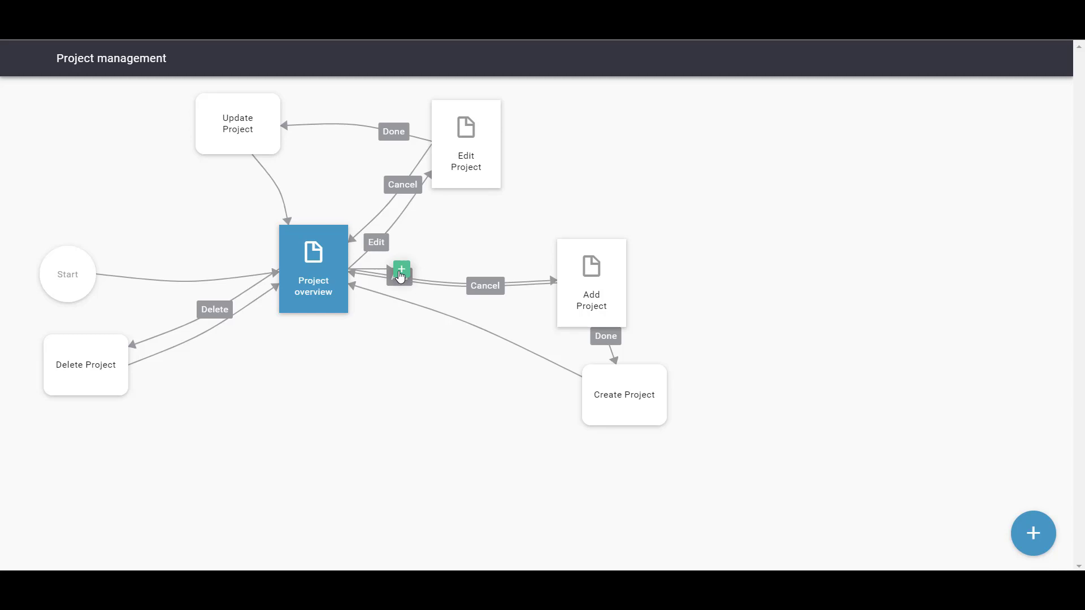
left_click(401, 272)
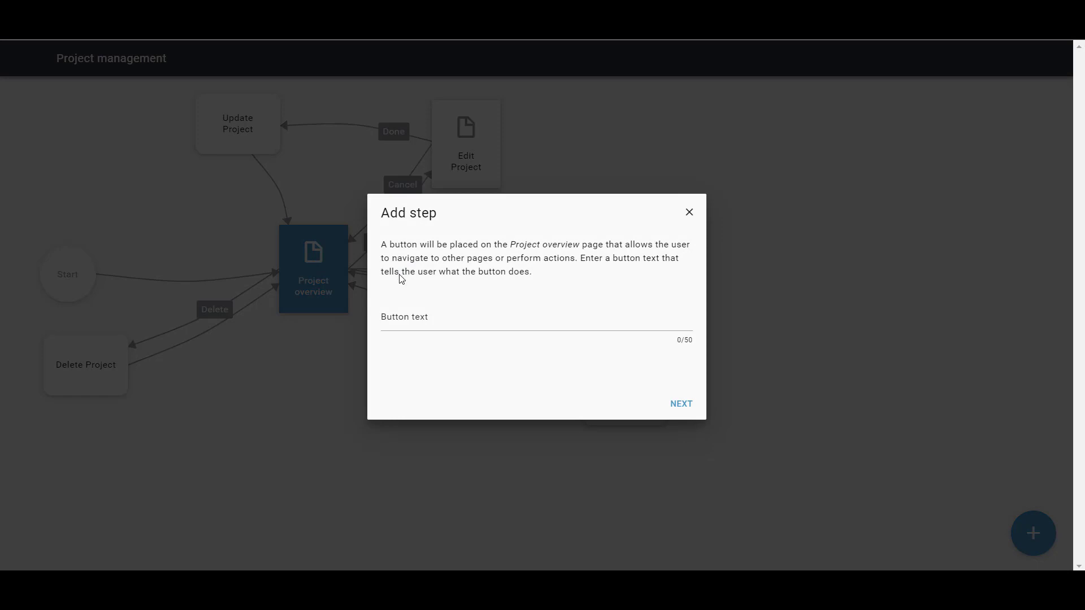
left_click(418, 320)
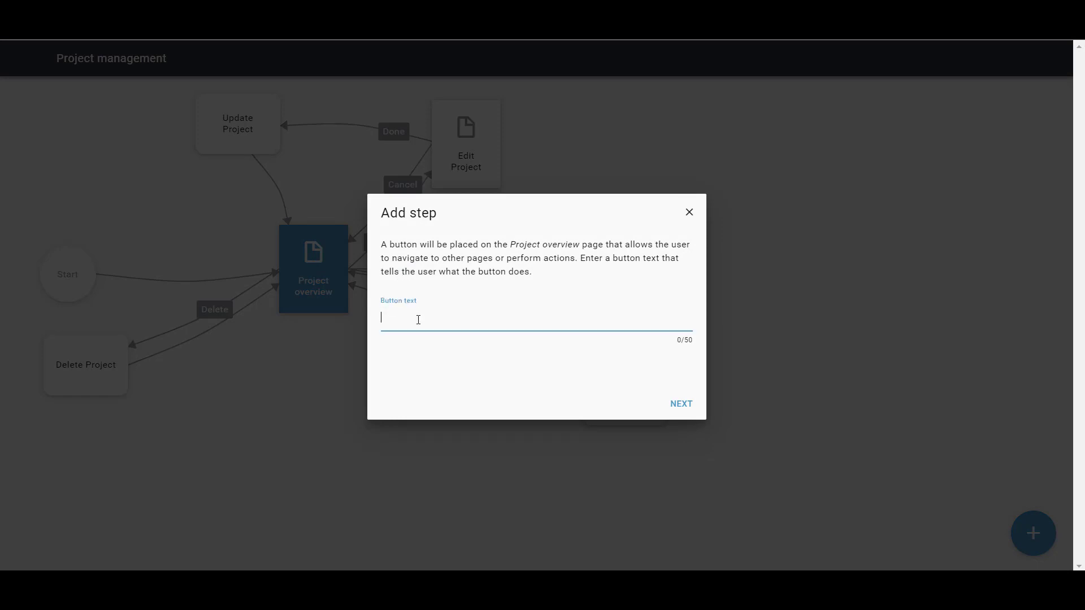
type("Report")
left_click(679, 408)
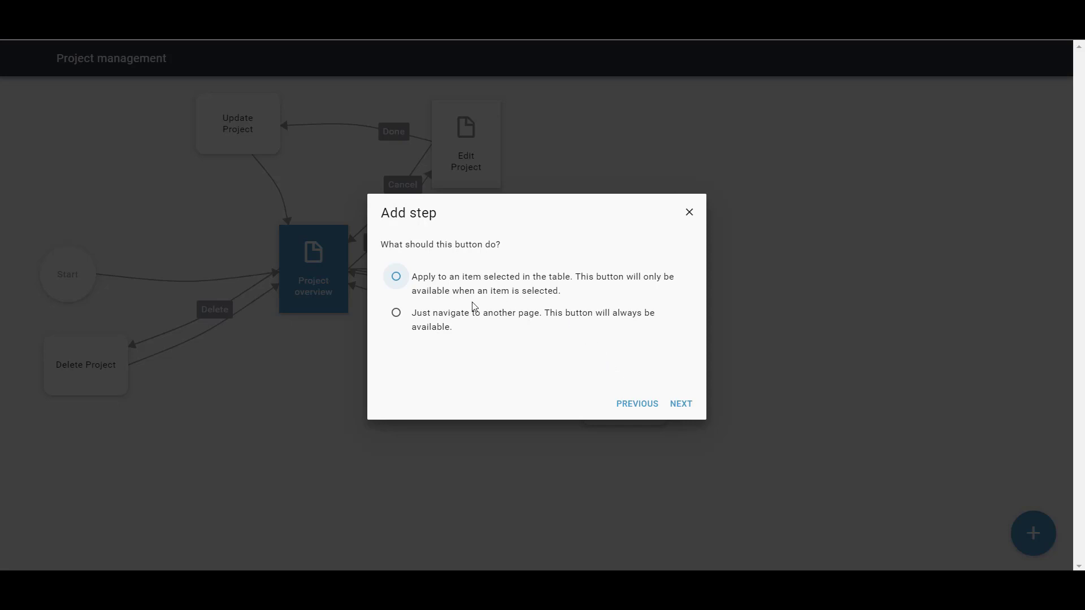
Step: Make the Report button just navigate to another page, with no additional rule applied
left_click(444, 324)
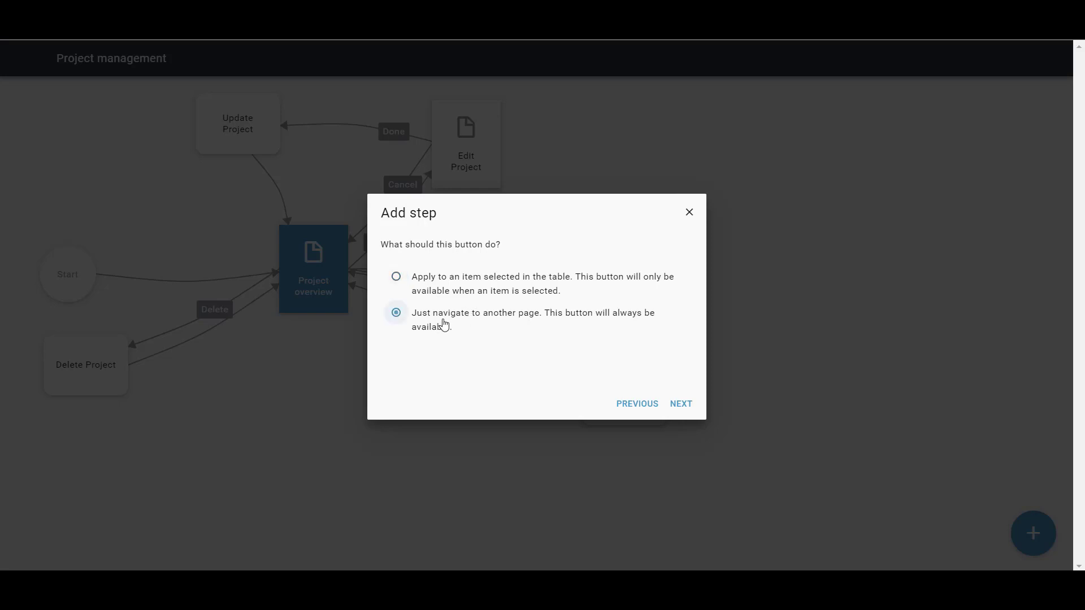
left_click(681, 404)
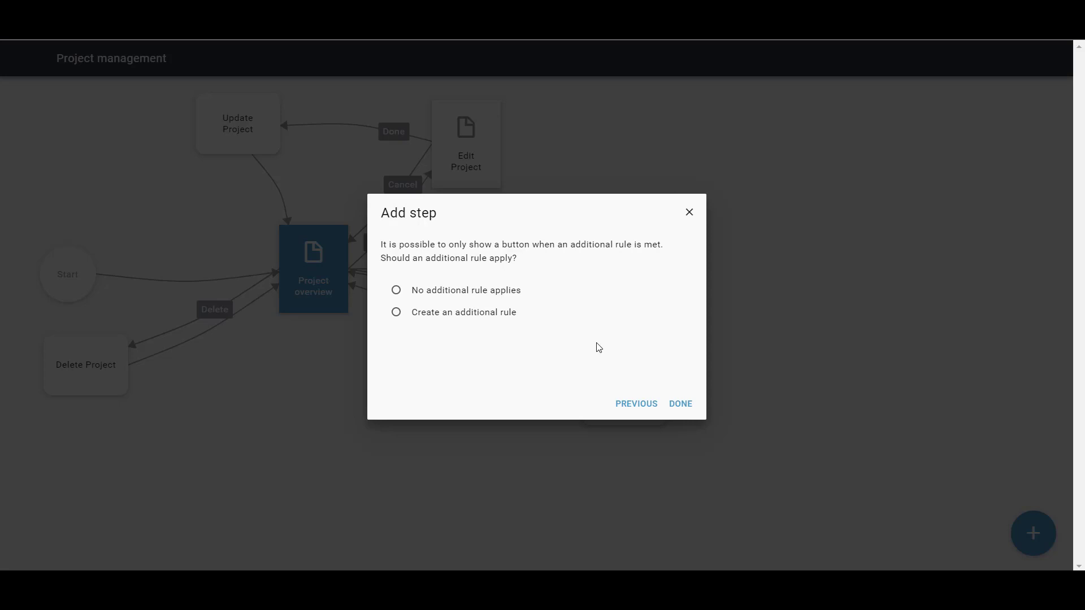
left_click(464, 294)
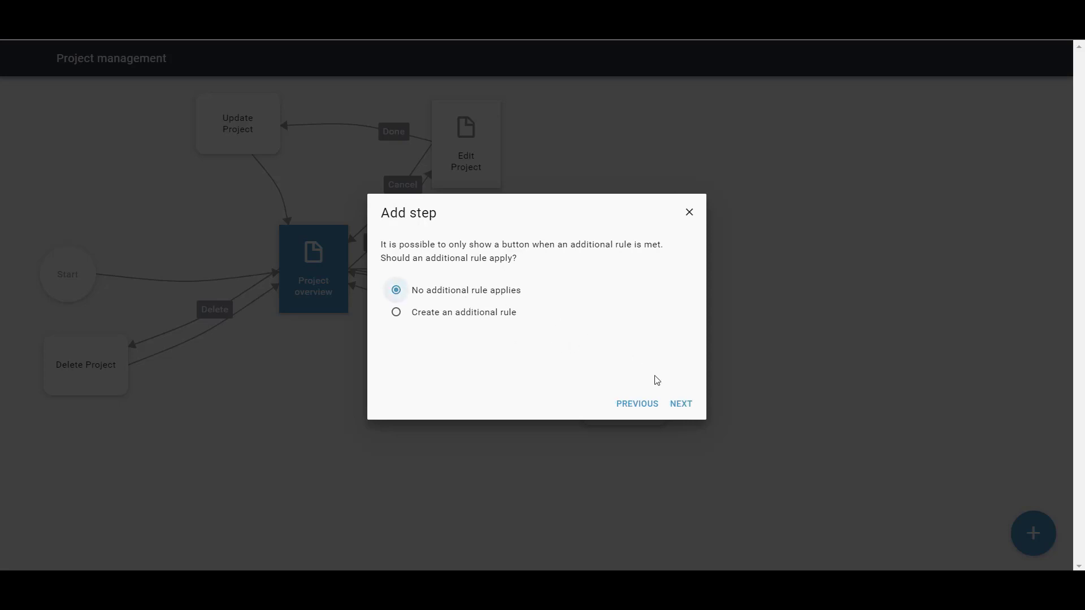
left_click(680, 405)
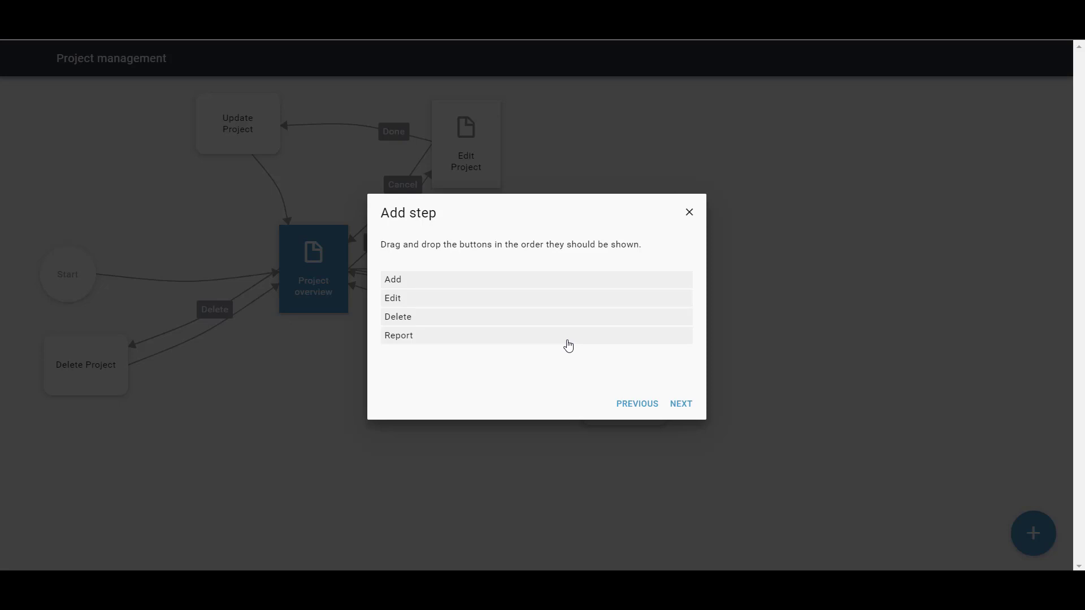
Step: Rearrange the display order of the Project overview page's buttons, moving Report upward
left_click_drag(412, 337, 409, 282)
left_click_drag(392, 342, 410, 312)
left_click(680, 406)
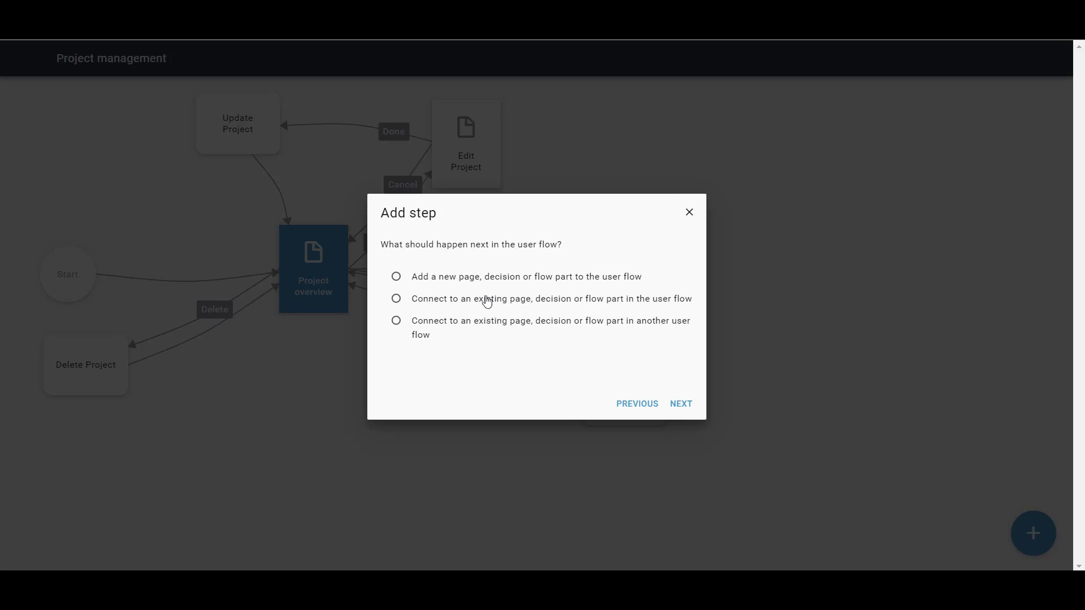
Step: Add the All open tasks flow part as the new next step for Report and place it below Project overview
left_click(474, 281)
left_click(679, 405)
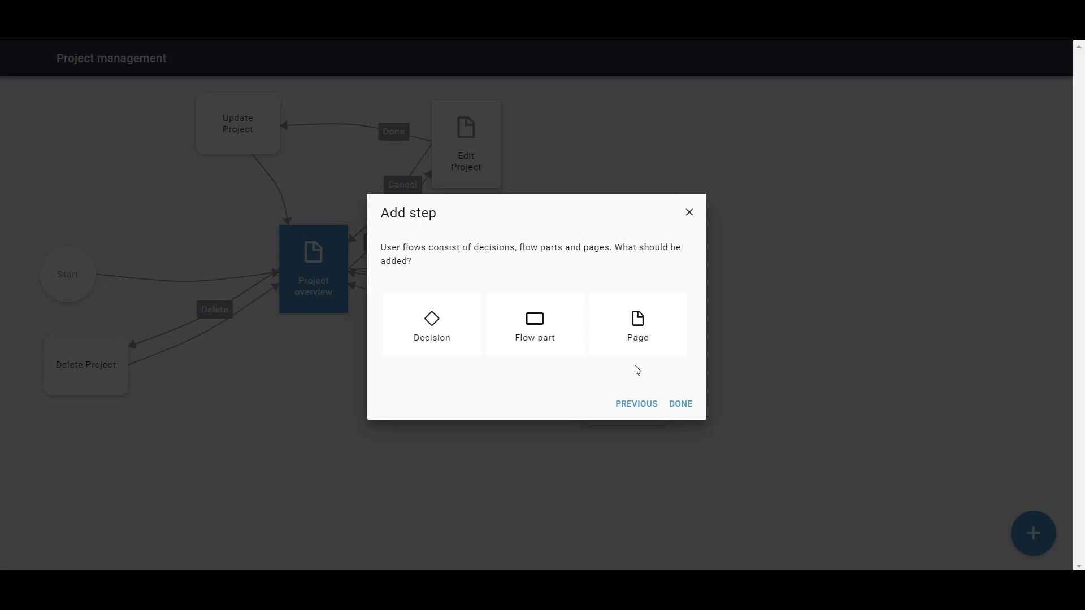
left_click(549, 338)
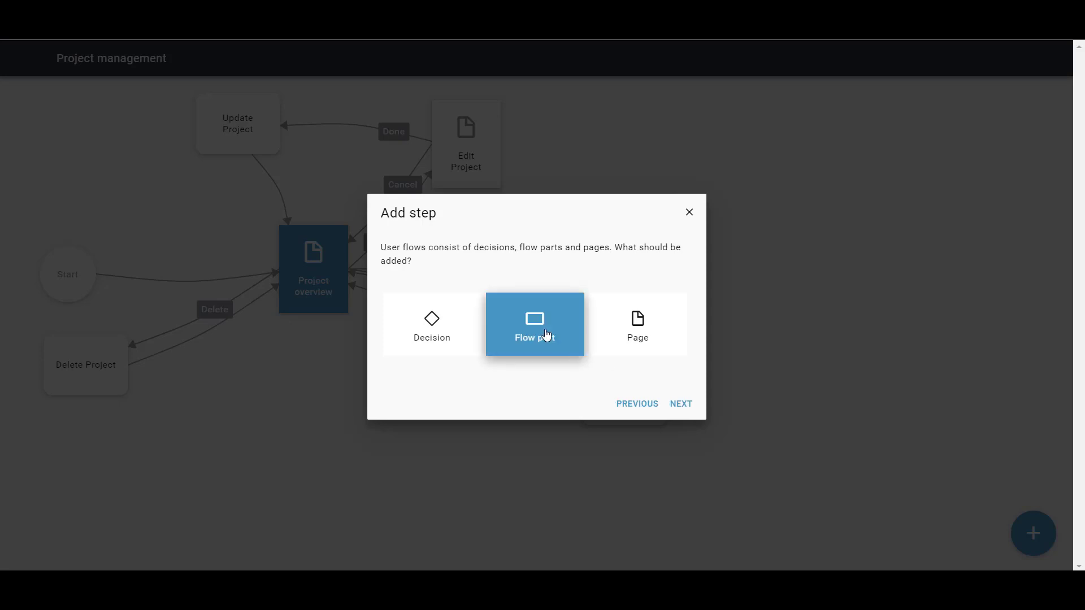
left_click(677, 406)
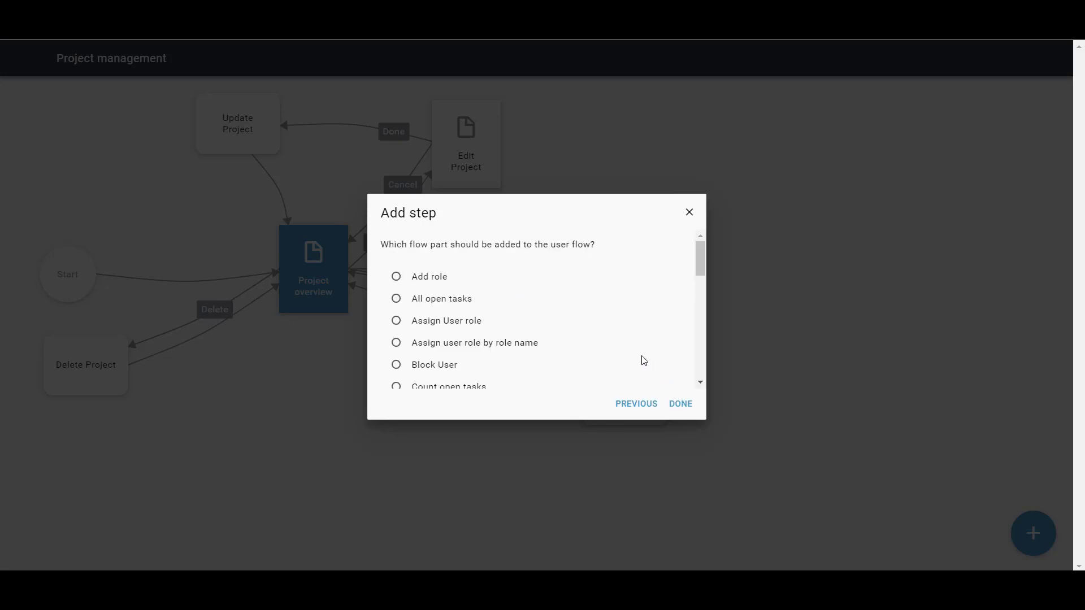
scroll(434, 287, "down", 1)
left_click(434, 287)
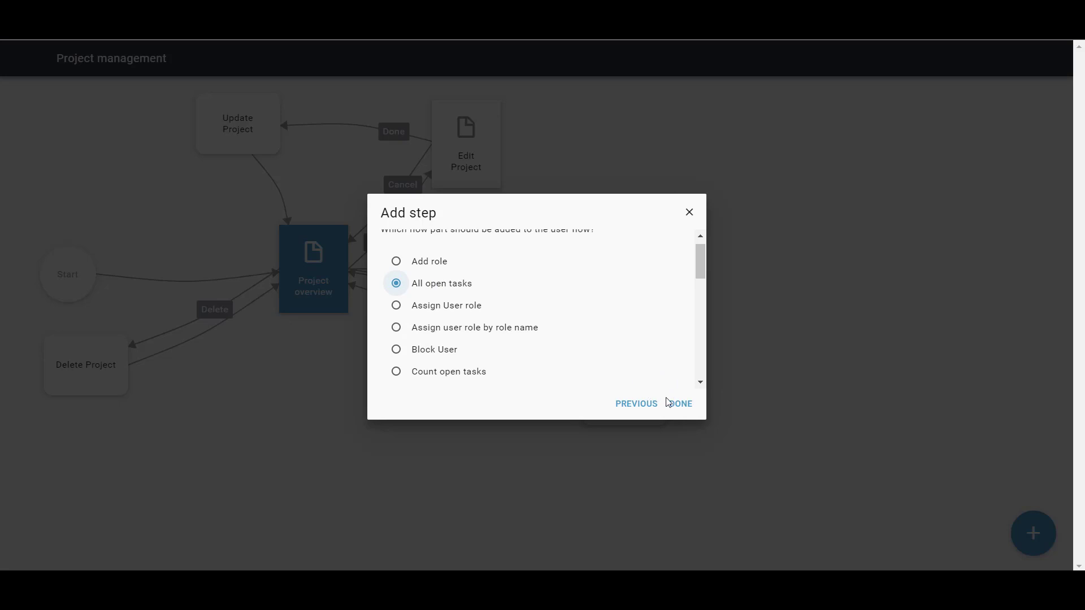
left_click(681, 406)
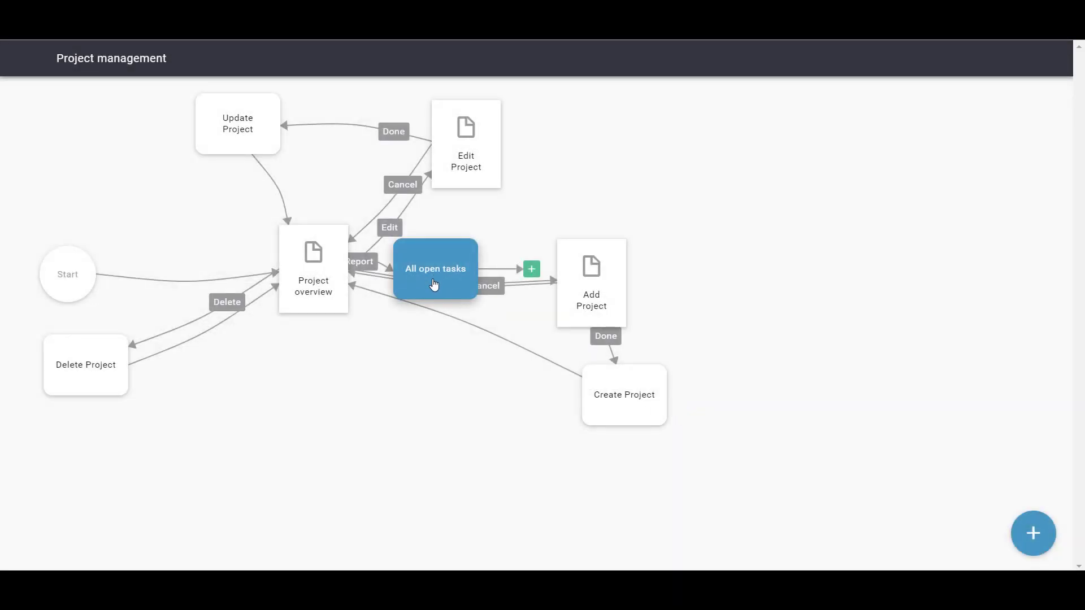
left_click_drag(436, 285, 275, 486)
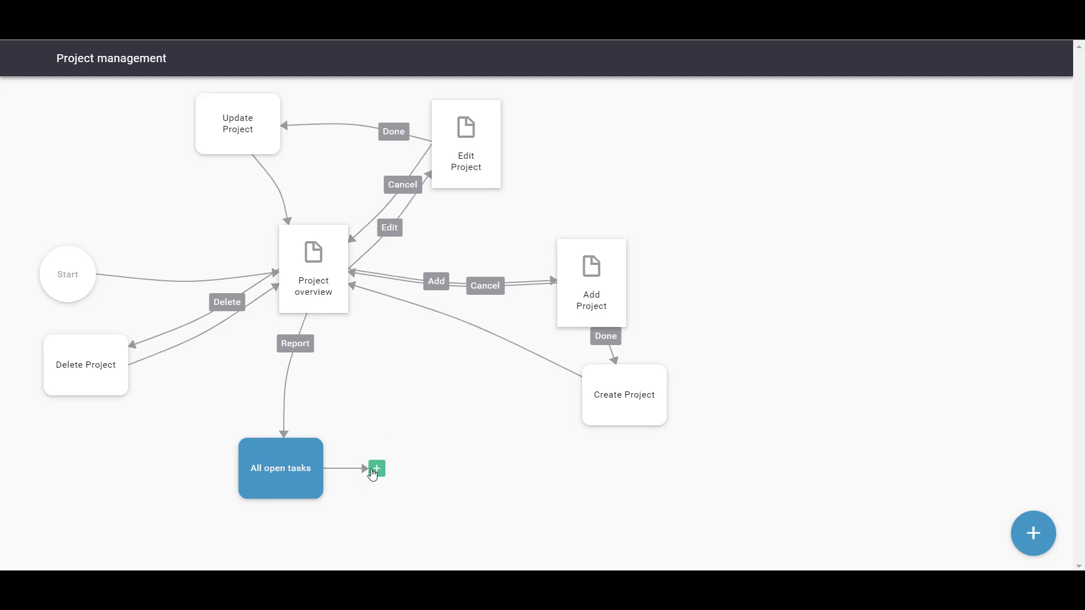
Step: Add a new page named "Report all open tasks" after the All open tasks flow part and finish adding steps
left_click(375, 470)
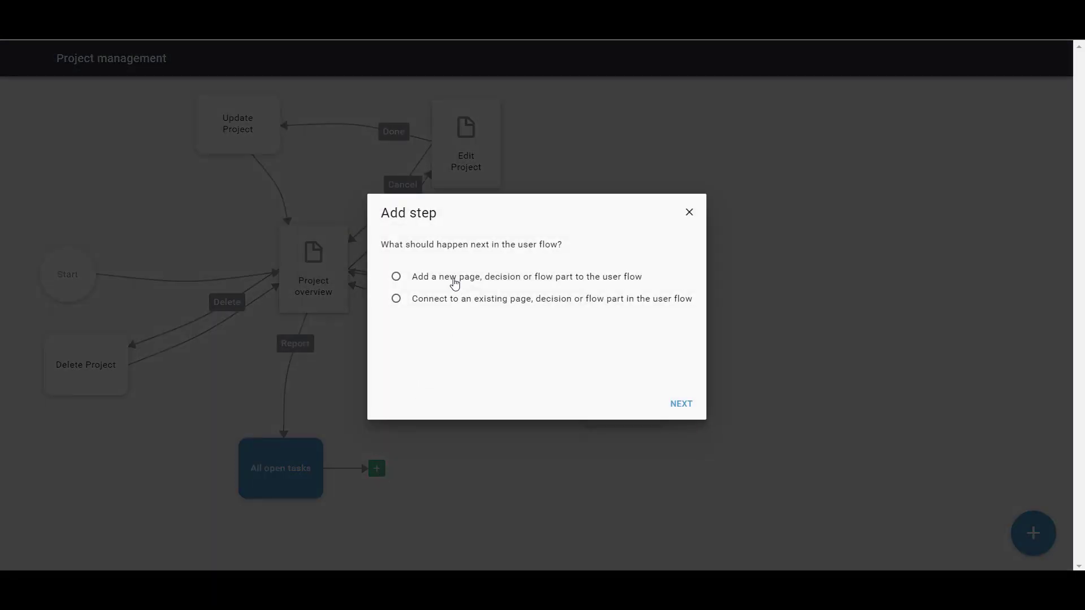
left_click(455, 285)
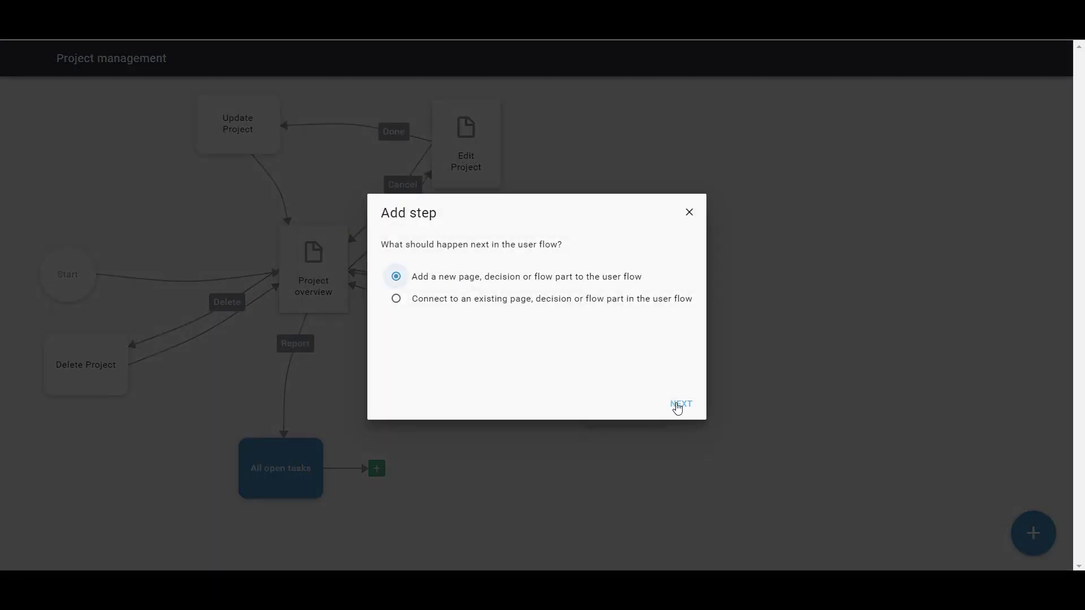
left_click(677, 406)
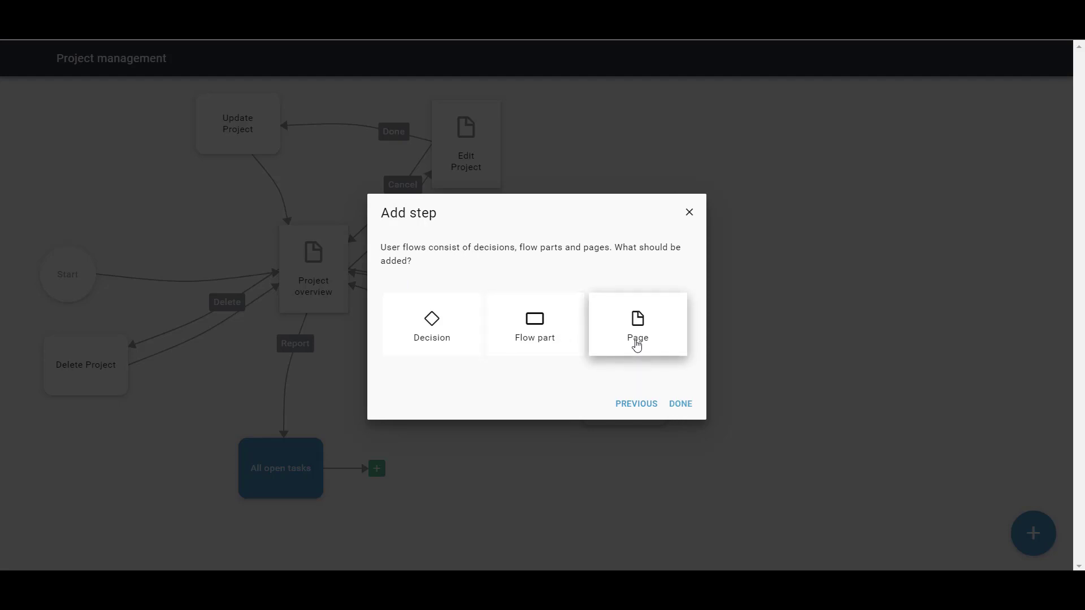
left_click(636, 345)
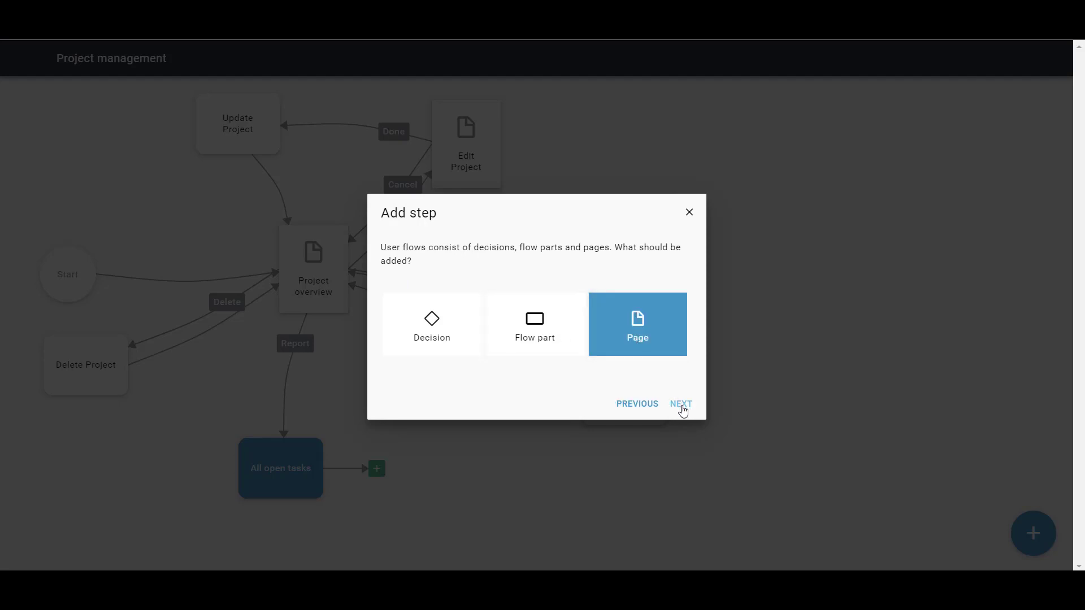
left_click(681, 409)
type("Report all")
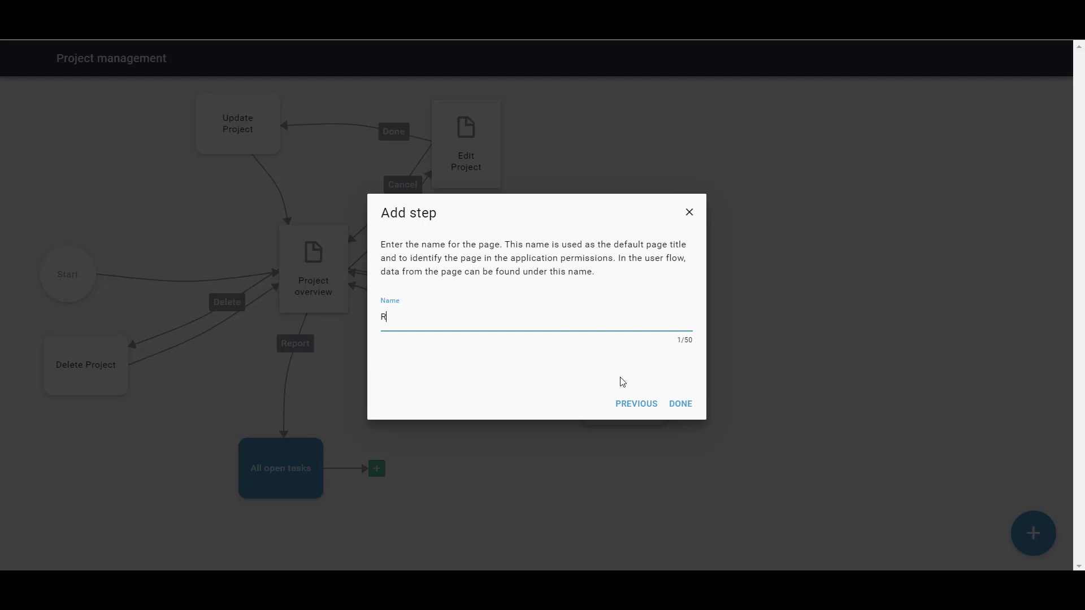
type(" open tasks")
left_click(682, 405)
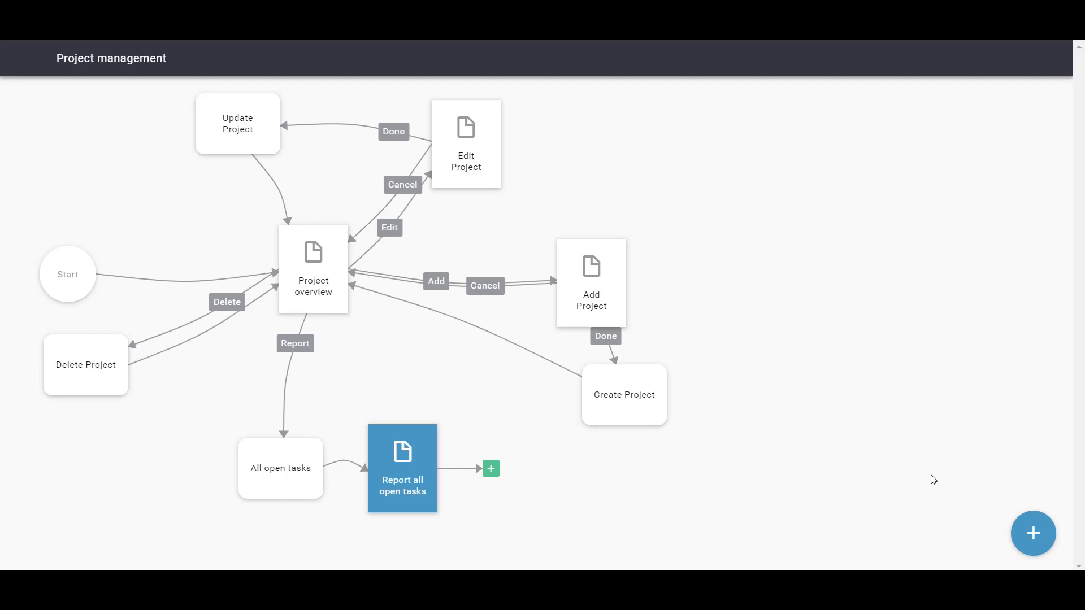
left_click(1027, 538)
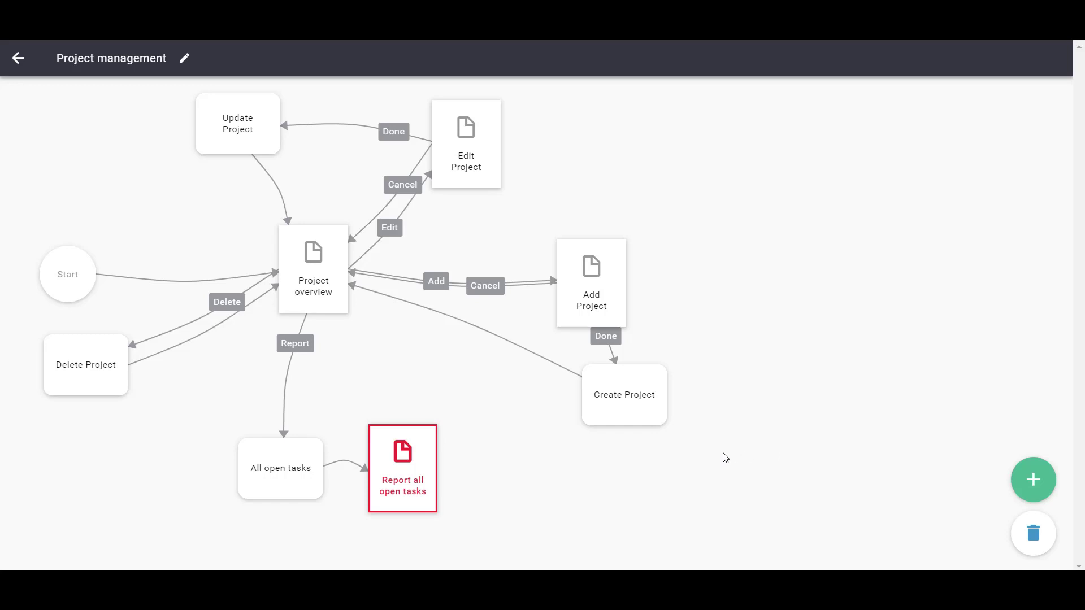
Step: Open the Report all open tasks page and start adding a table that takes up the whole block
double_click(412, 486)
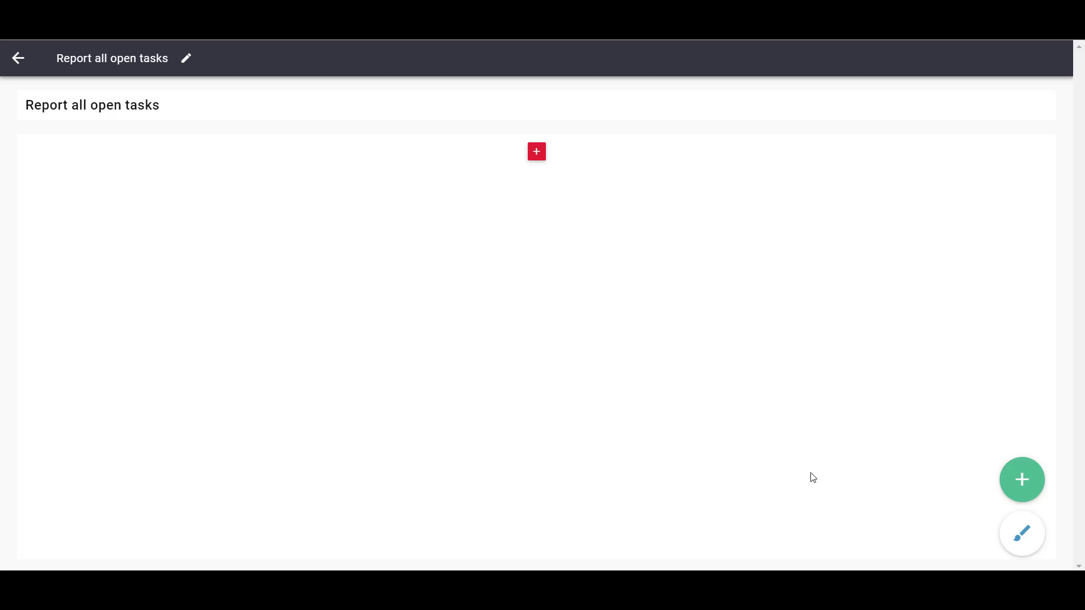
left_click(1039, 495)
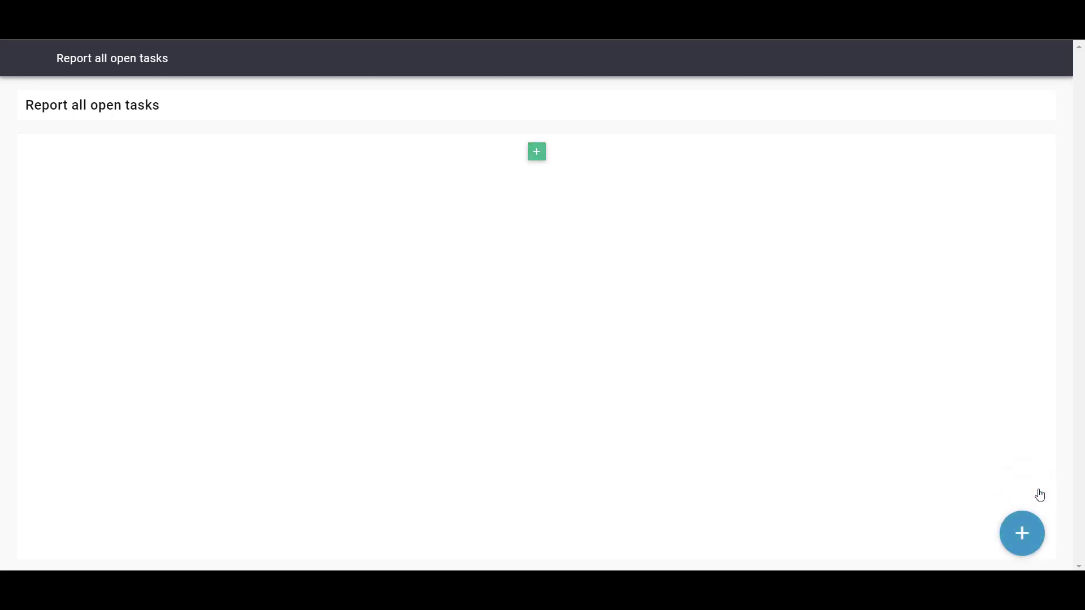
left_click(536, 152)
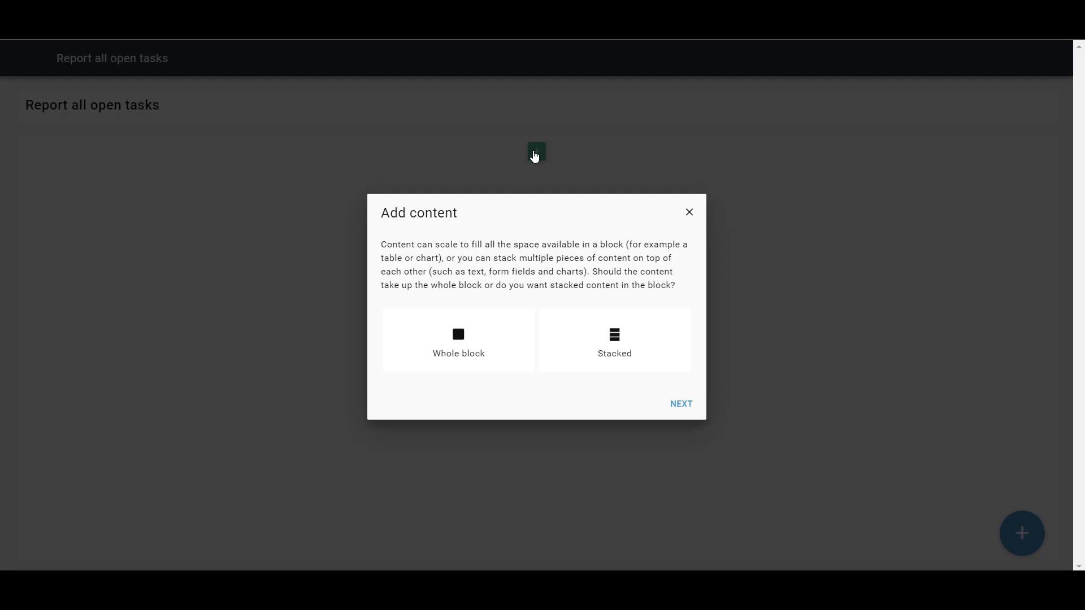
left_click(501, 343)
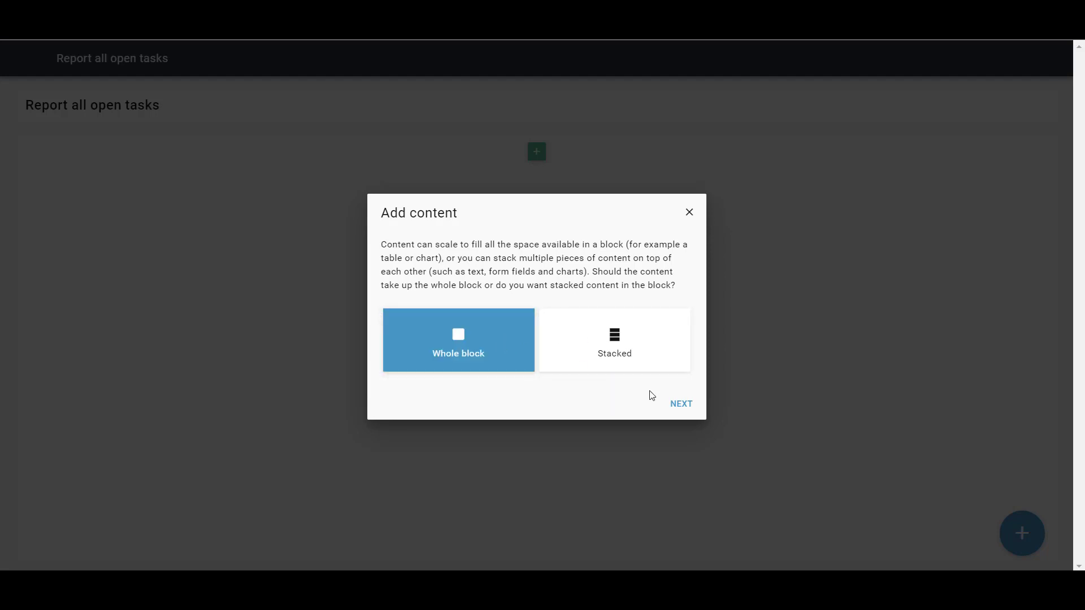
left_click(680, 404)
left_click(549, 332)
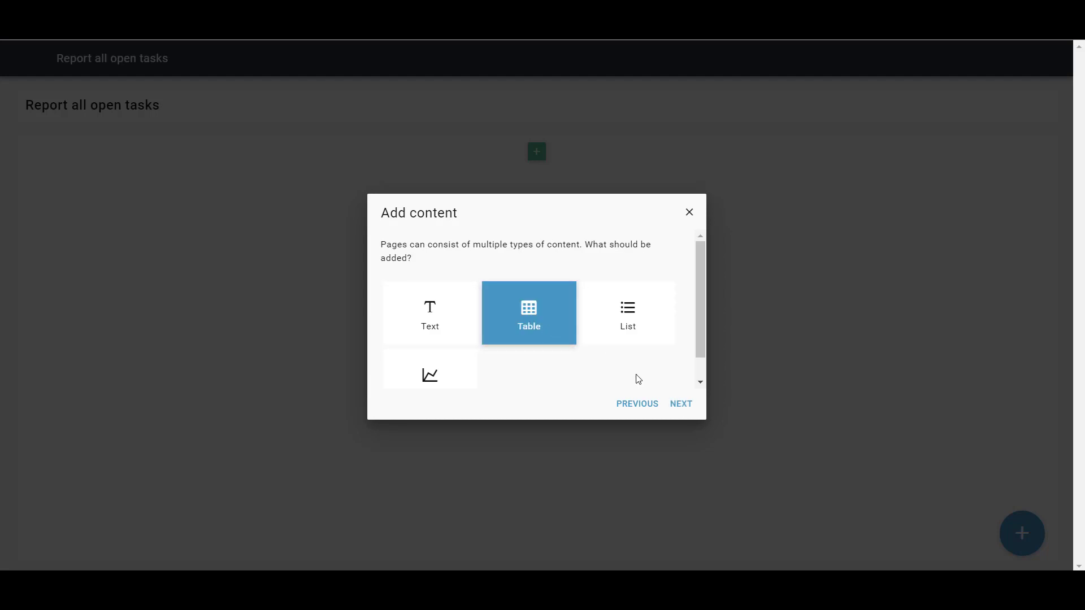
left_click(682, 405)
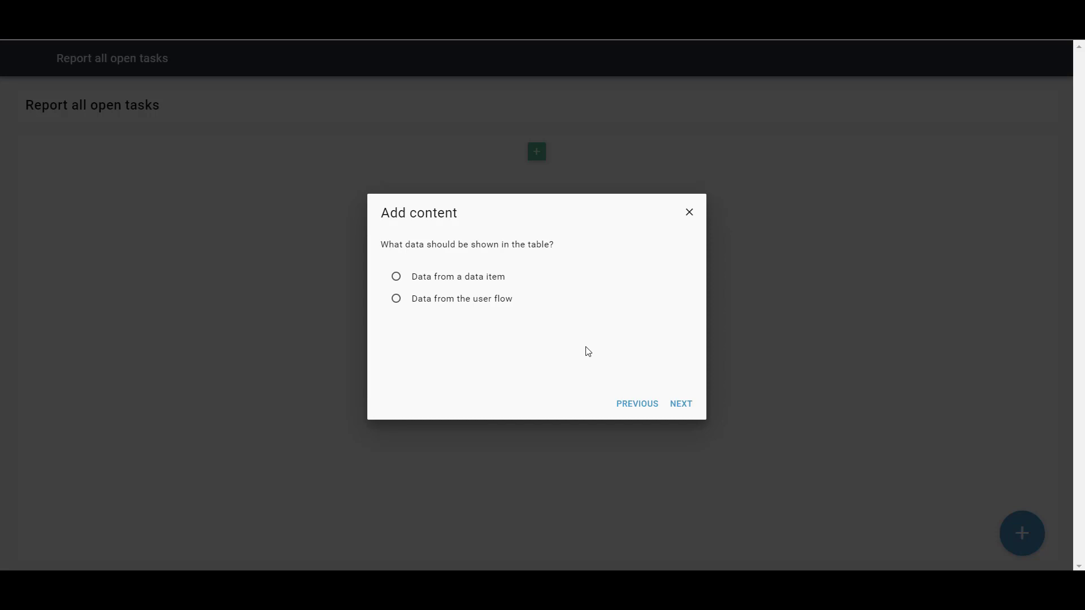
Step: Use data from the user flow for the table, choosing find open tasks under All open tasks
left_click(450, 304)
left_click(674, 406)
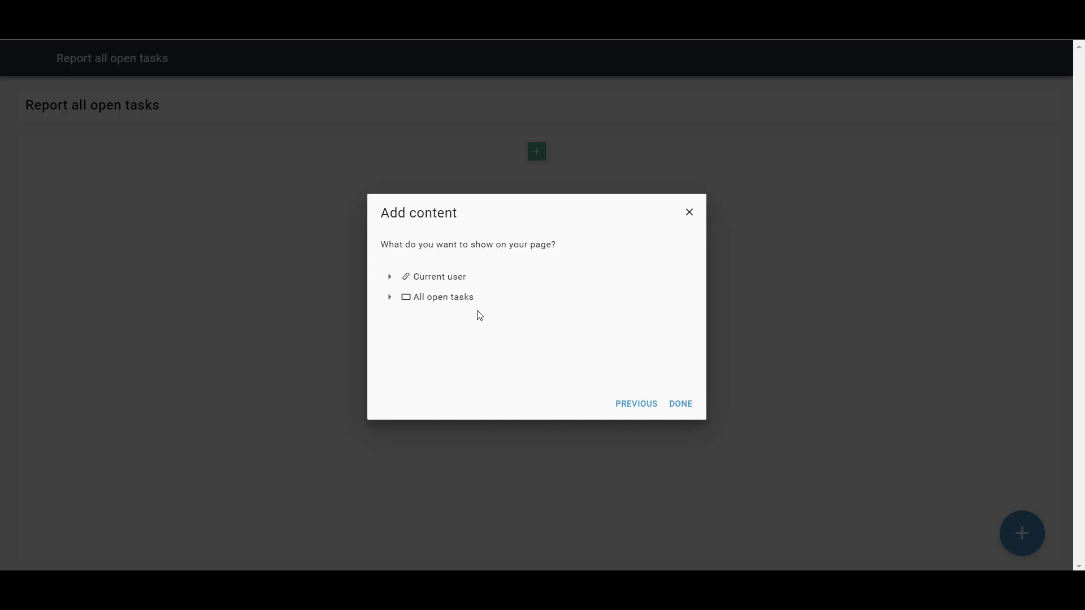
left_click(389, 299)
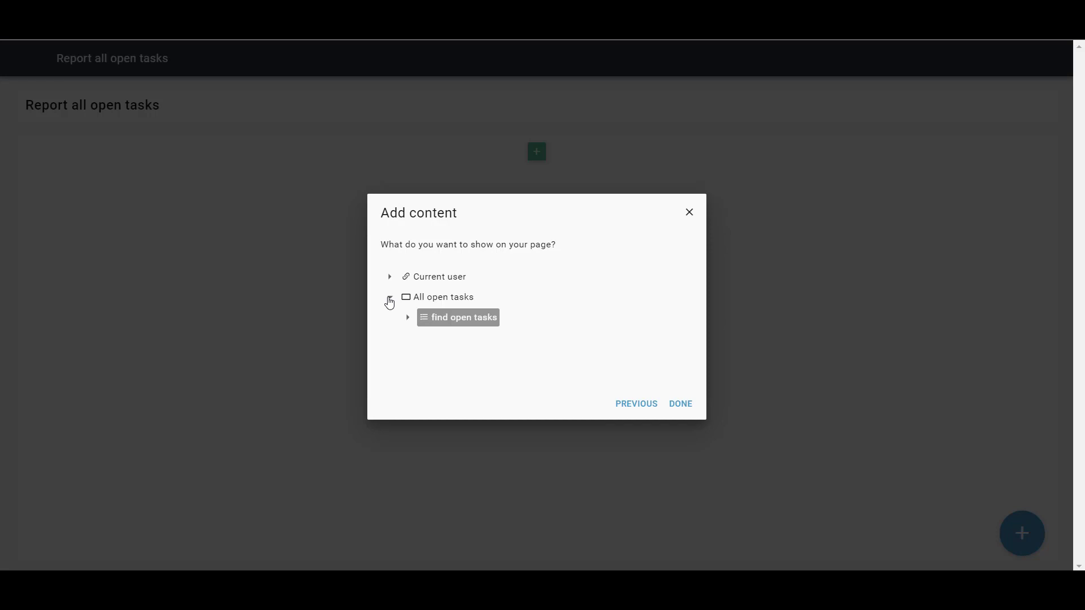
left_click(459, 323)
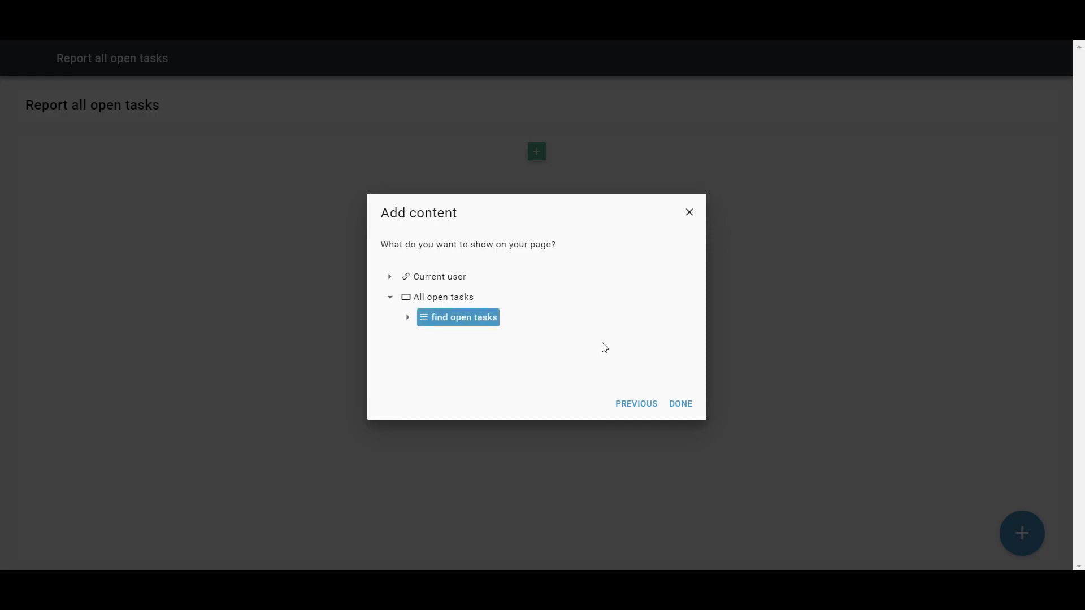
left_click(684, 405)
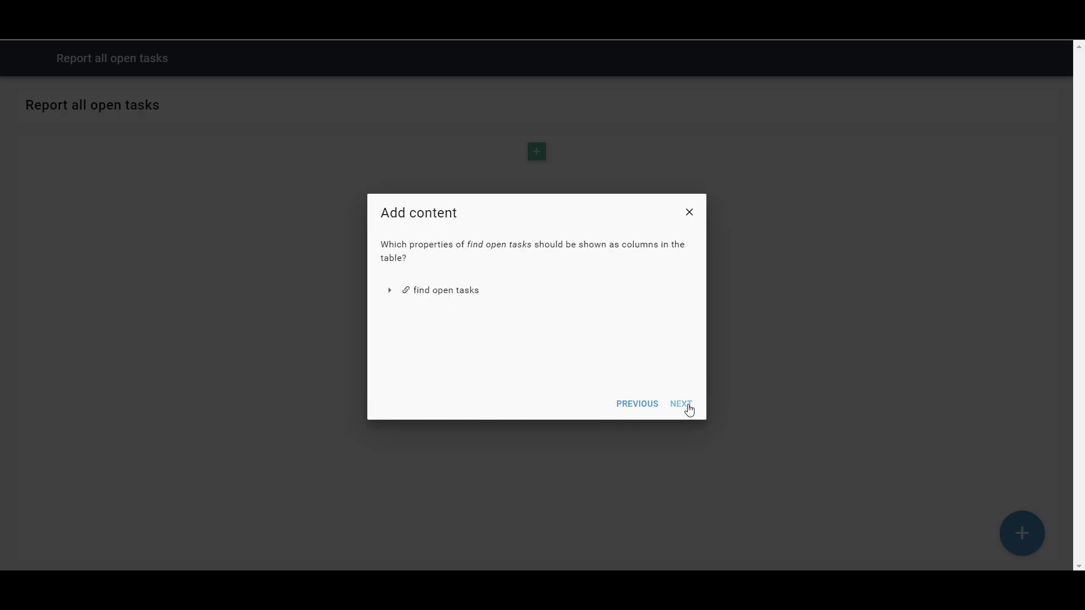
Step: Show Description and Due date of find open tasks as the table columns, keeping their default headers and order
left_click(391, 293)
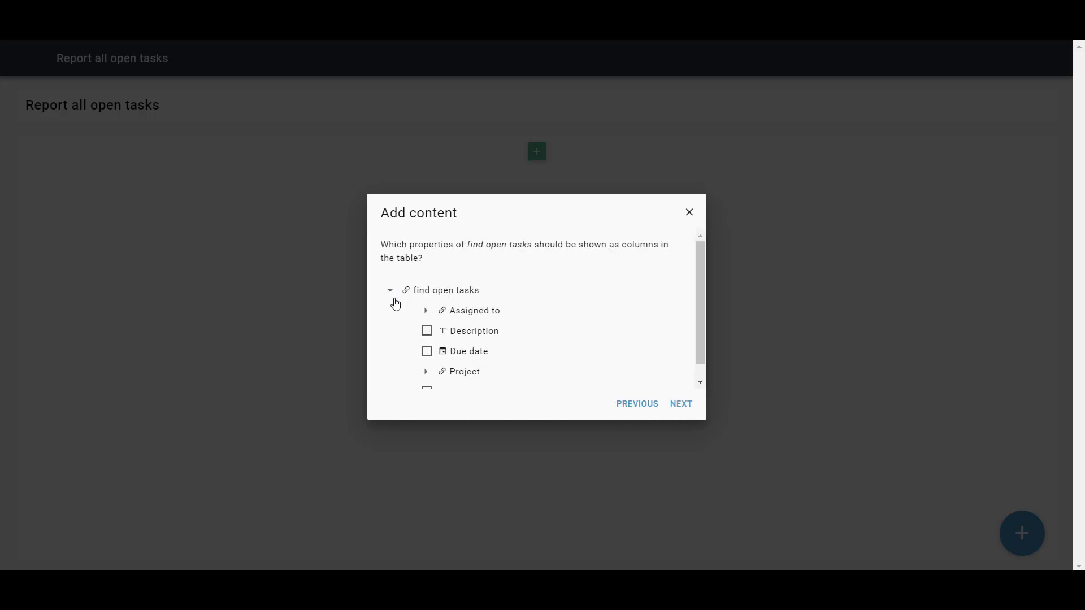
left_click(427, 332)
left_click(429, 355)
scroll(407, 324, "down", 1)
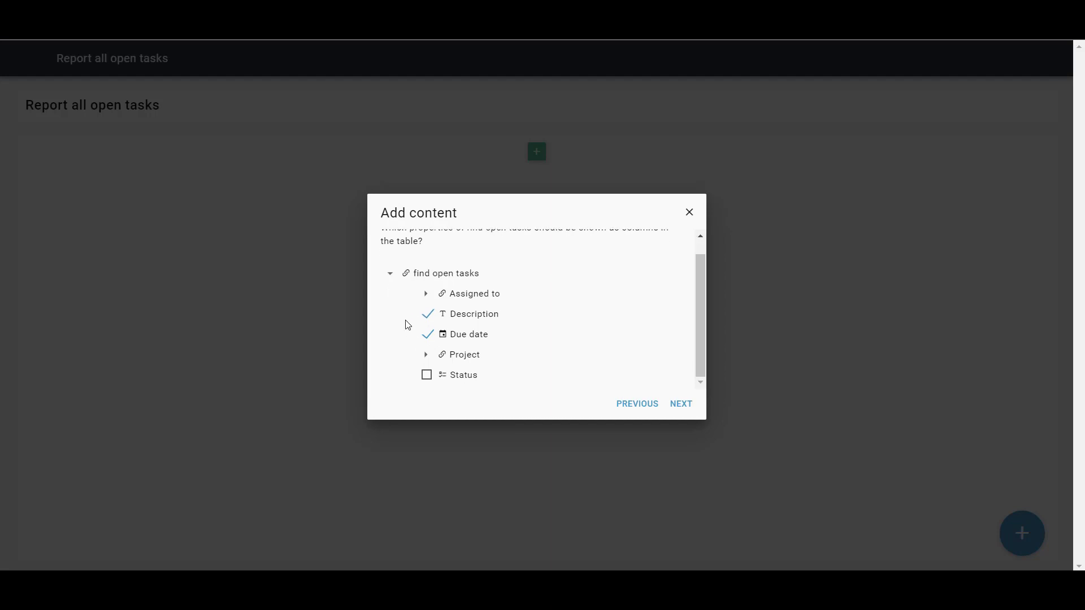
left_click(426, 377)
left_click(431, 381)
left_click(681, 403)
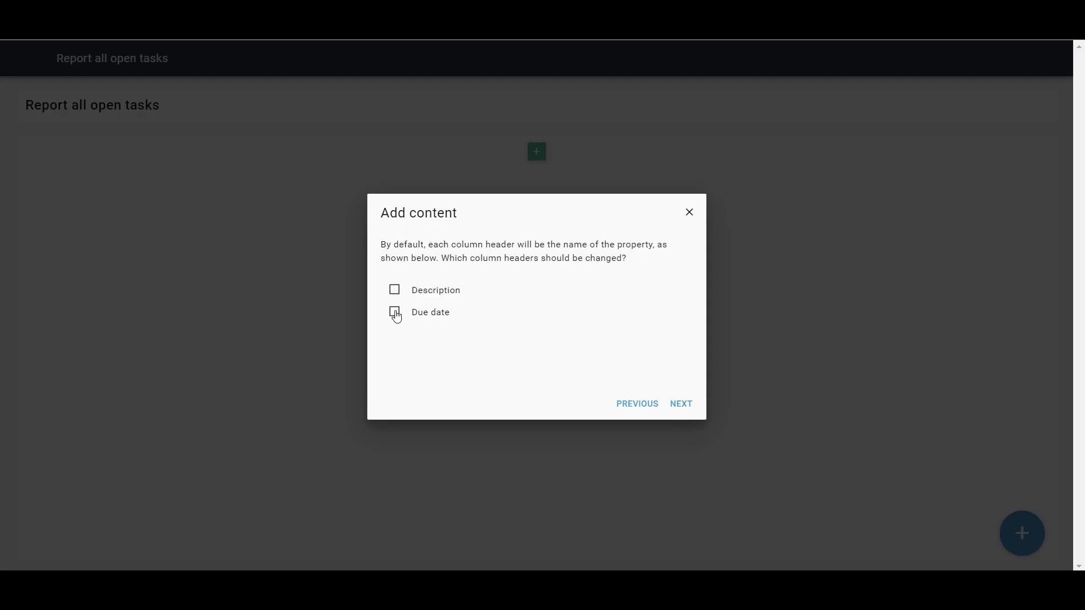
left_click(682, 405)
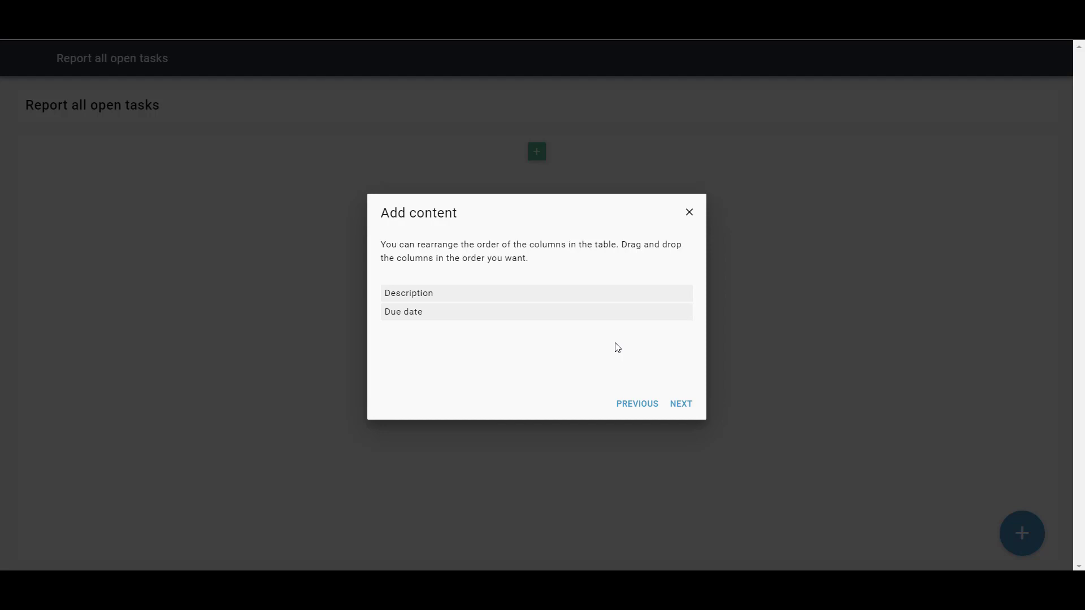
left_click(679, 405)
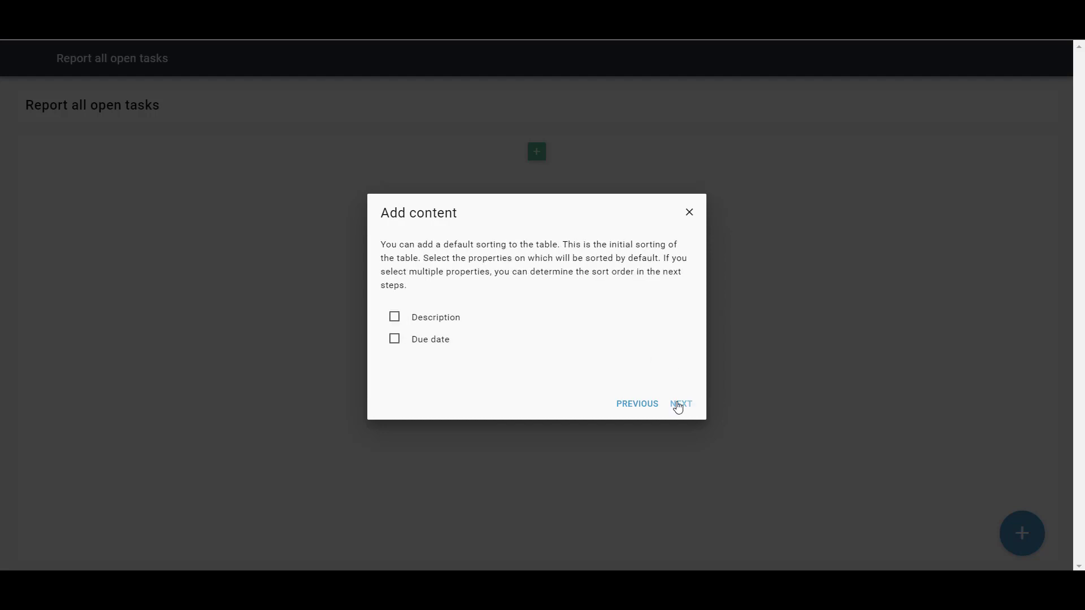
Step: Sort the table by Due date by default, from smallest to largest
left_click(437, 343)
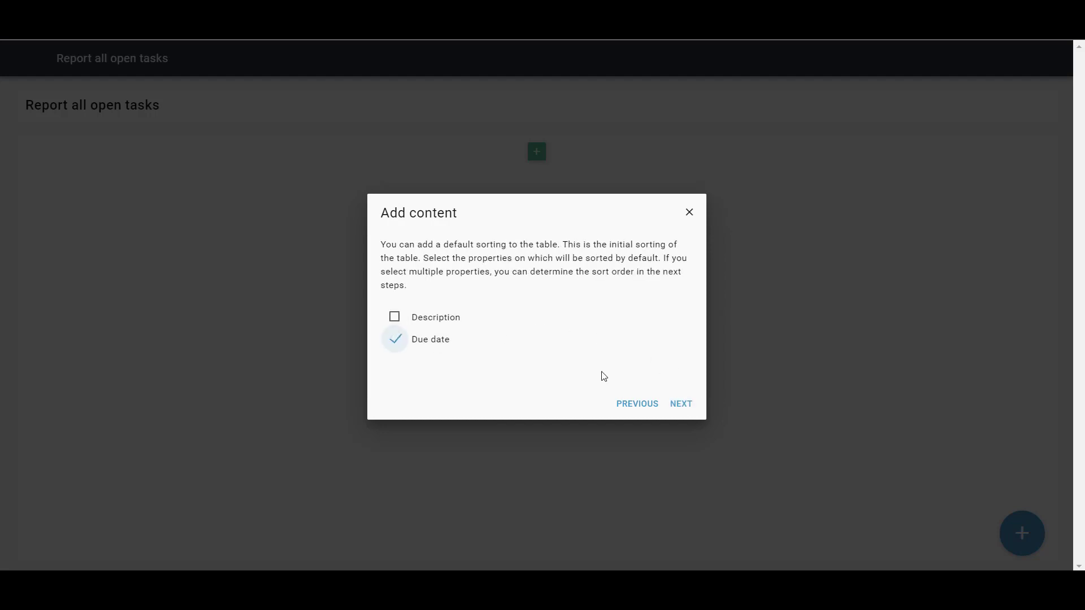
left_click(683, 404)
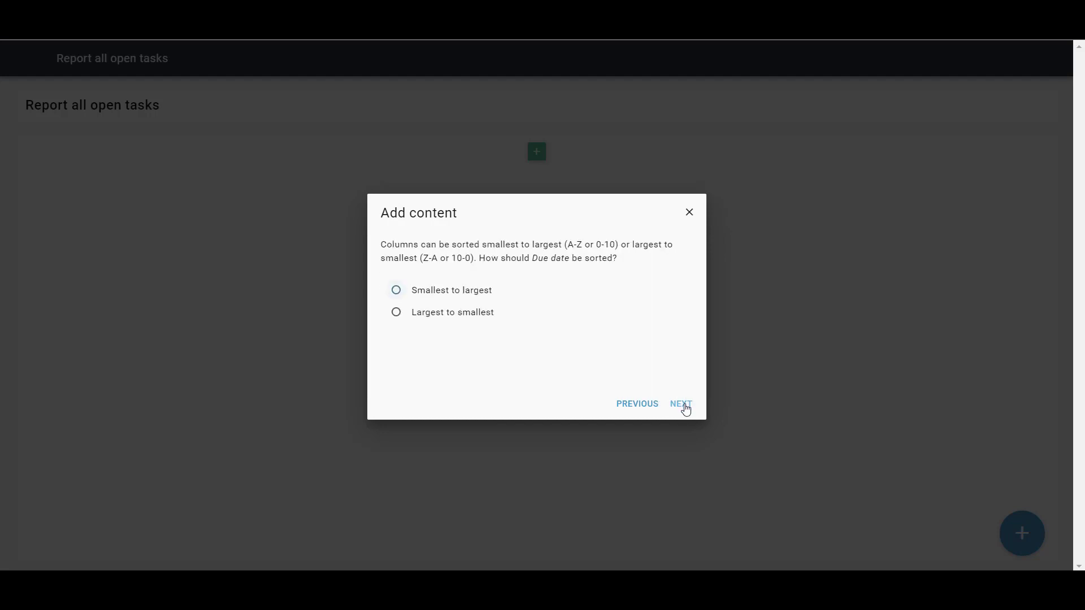
left_click(440, 295)
left_click(689, 406)
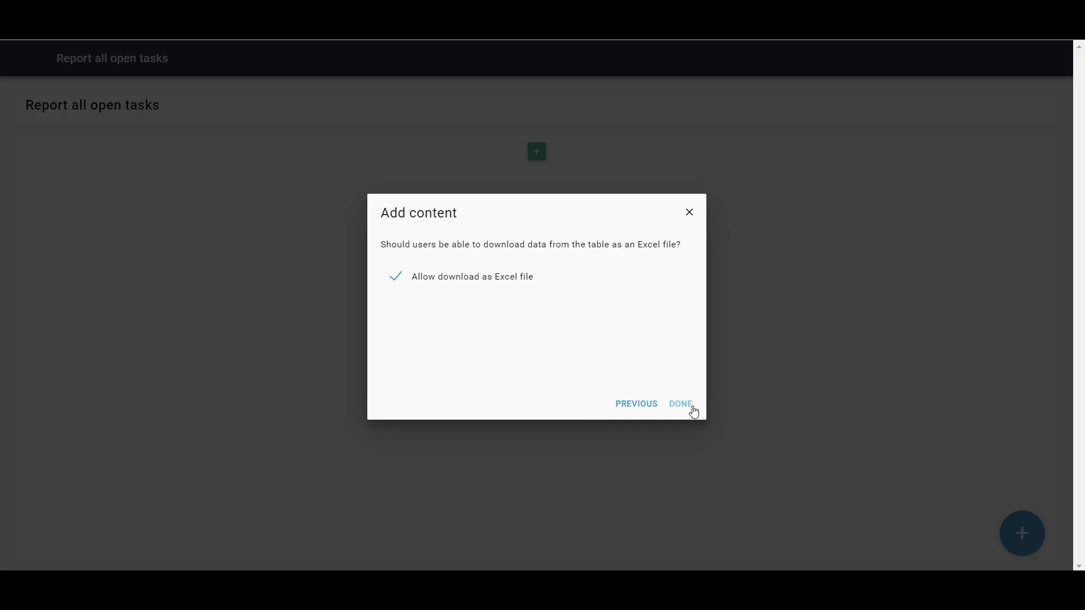
Step: Allow downloading the table data as an Excel file, finish adding the table and return to the Project management flow
left_click(394, 283)
left_click(395, 283)
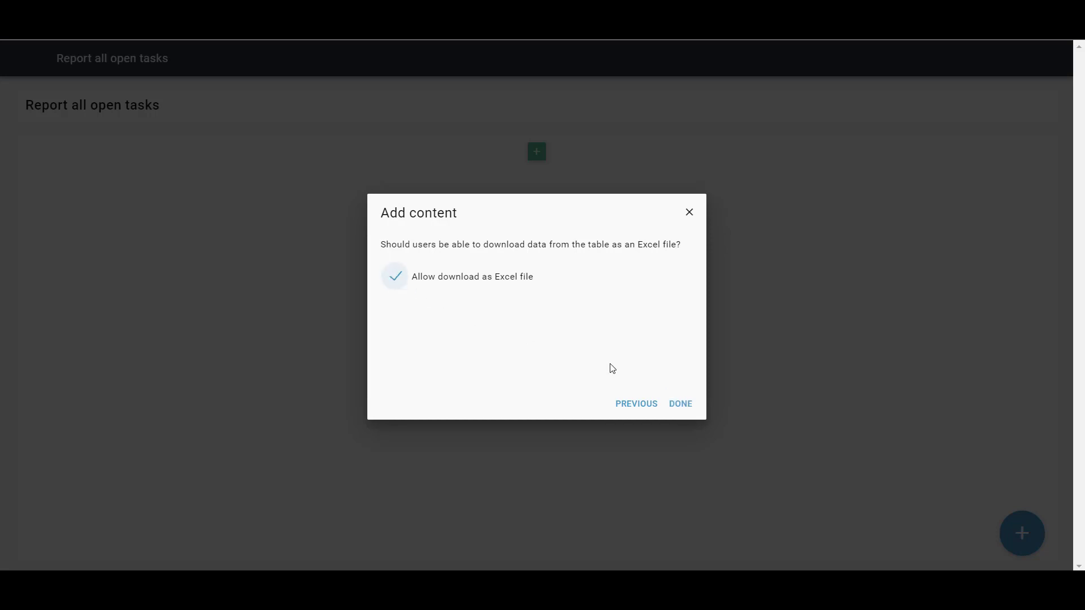
left_click(680, 404)
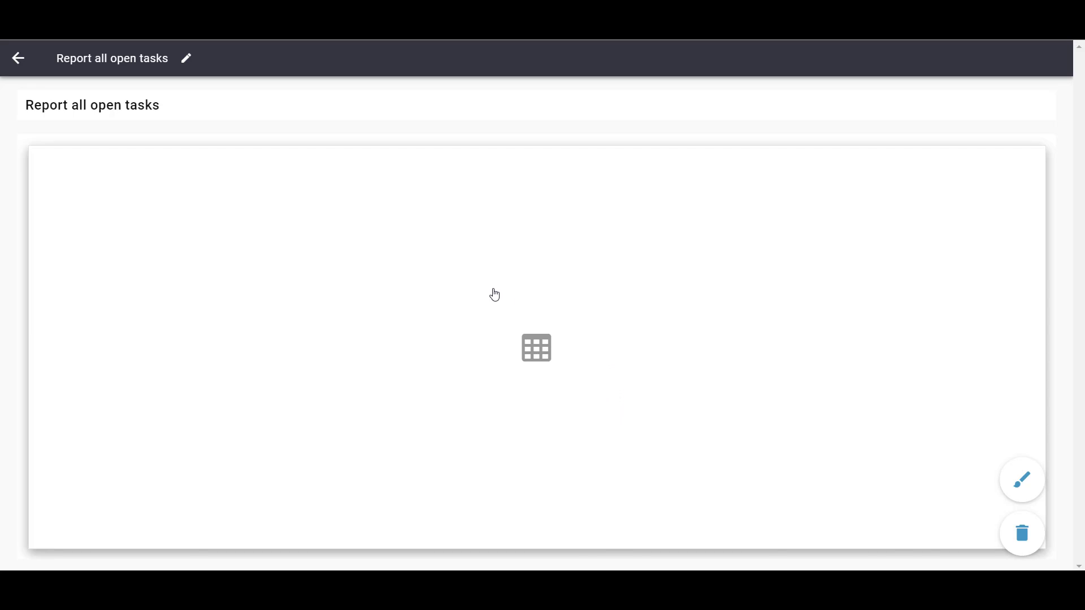
left_click(18, 66)
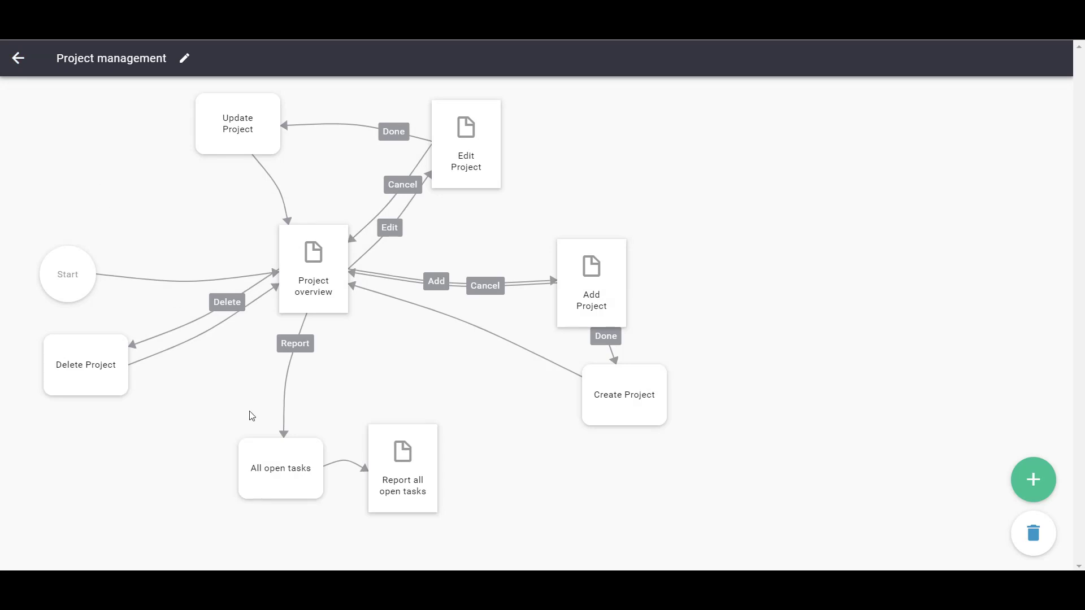